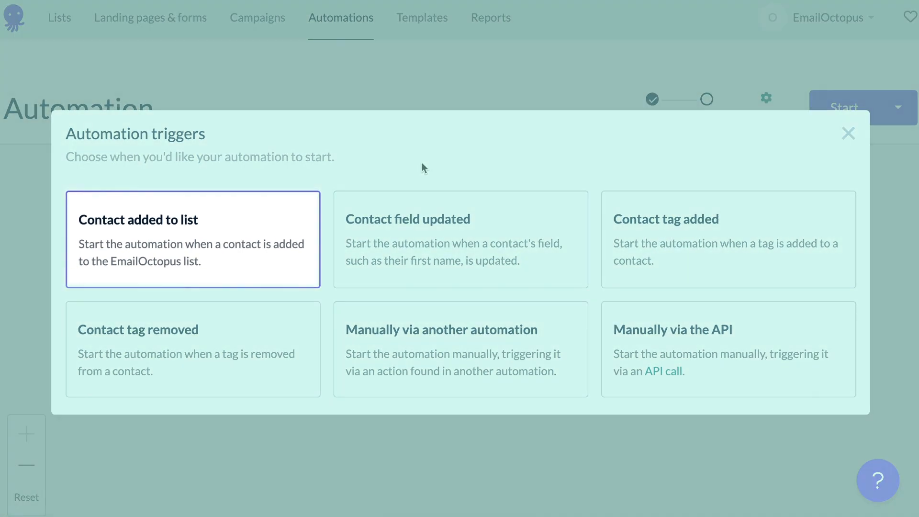
- Try the Contact added to list trigger, replacing it with a Contact field updated trigger on the Language field
left_click(280, 216)
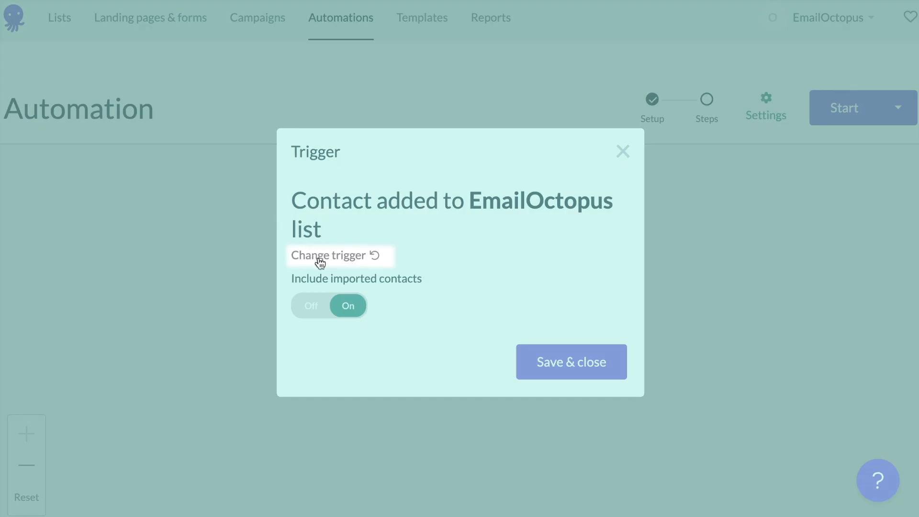
left_click(320, 263)
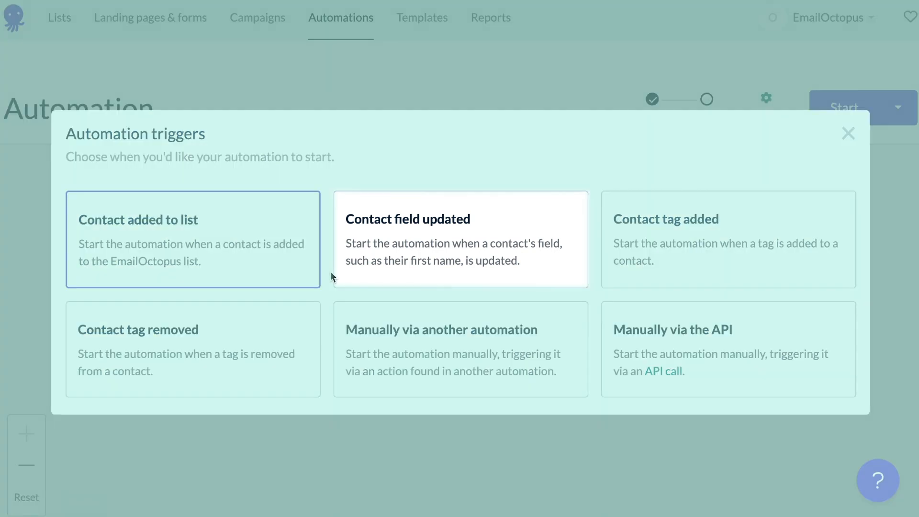
left_click(360, 273)
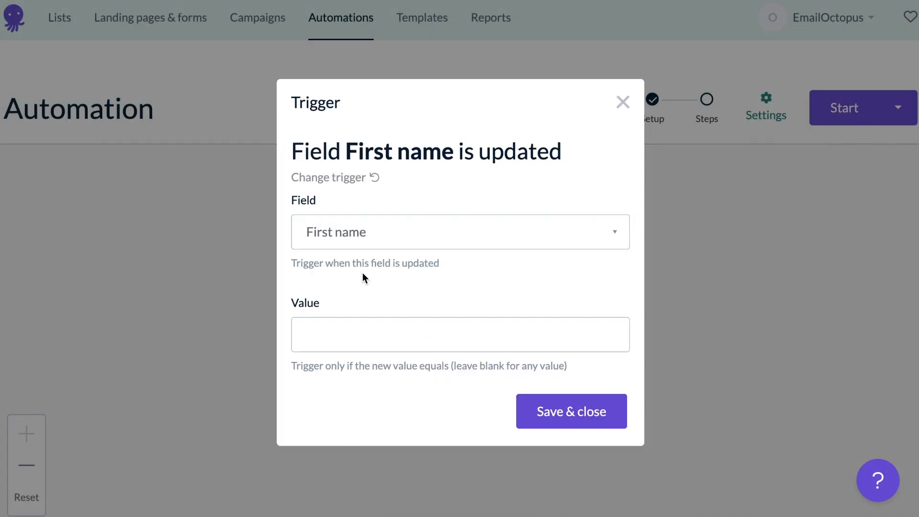
left_click(375, 225)
left_click(302, 373)
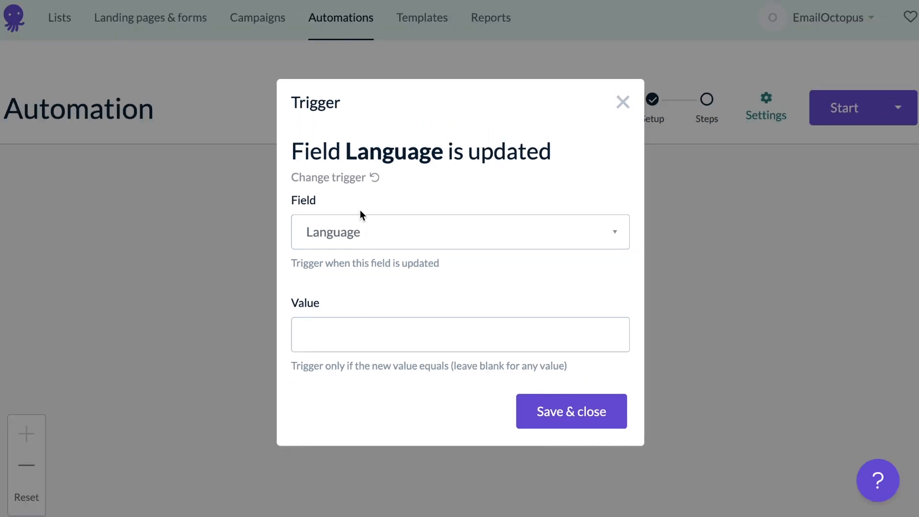
- Change the automation trigger to Contact tag added, creating a new tag named "Tag" for it
left_click(349, 184)
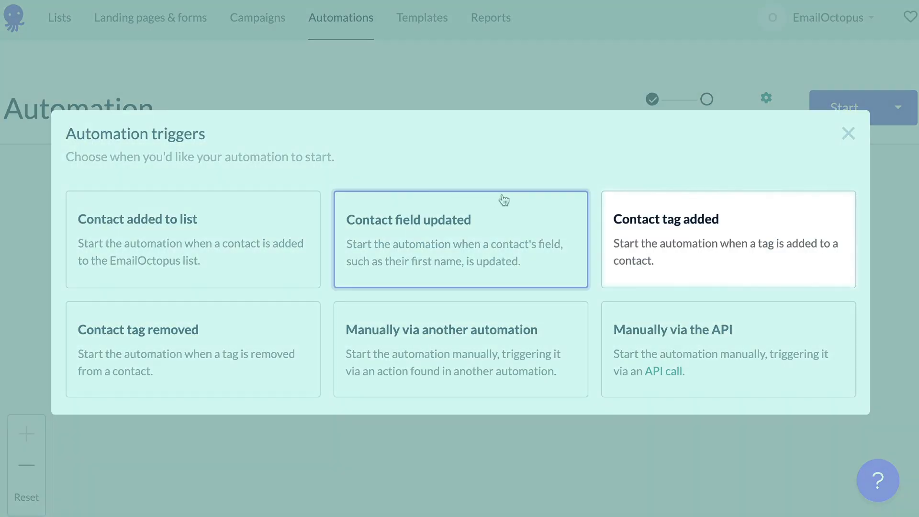
left_click(659, 197)
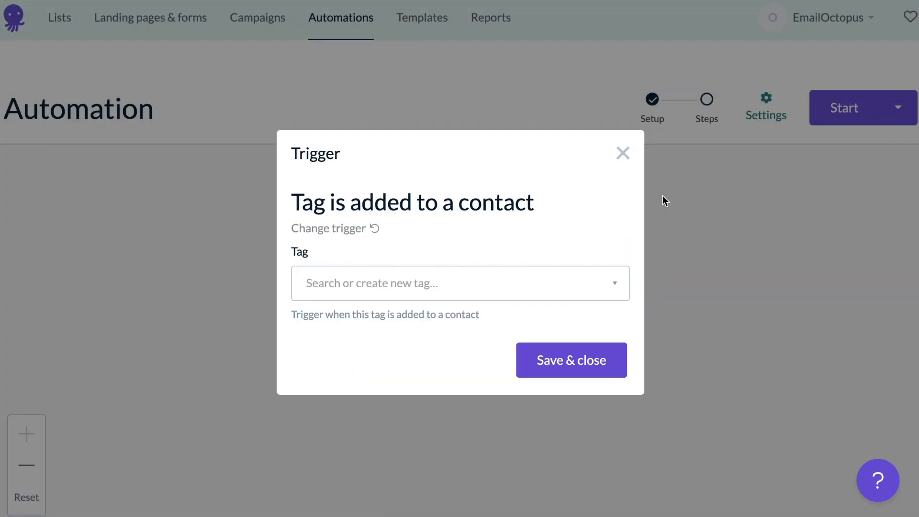
left_click(453, 283)
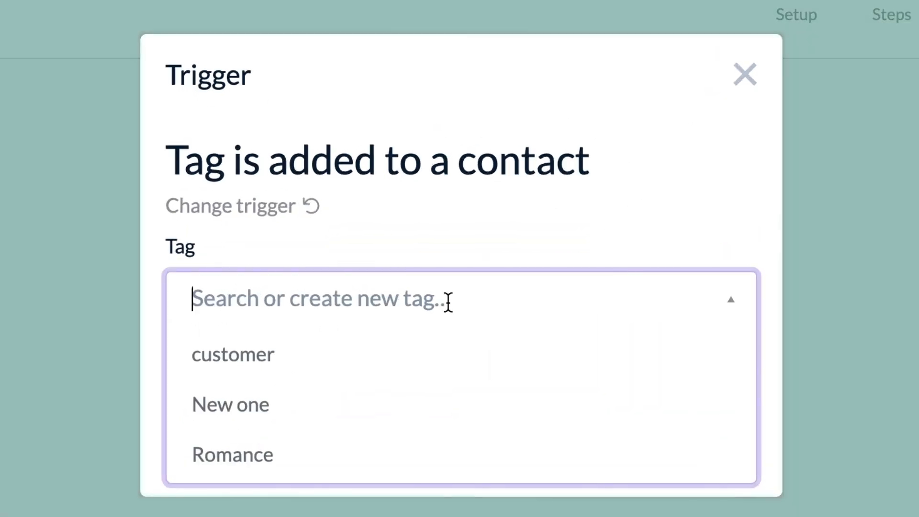
type("Tag")
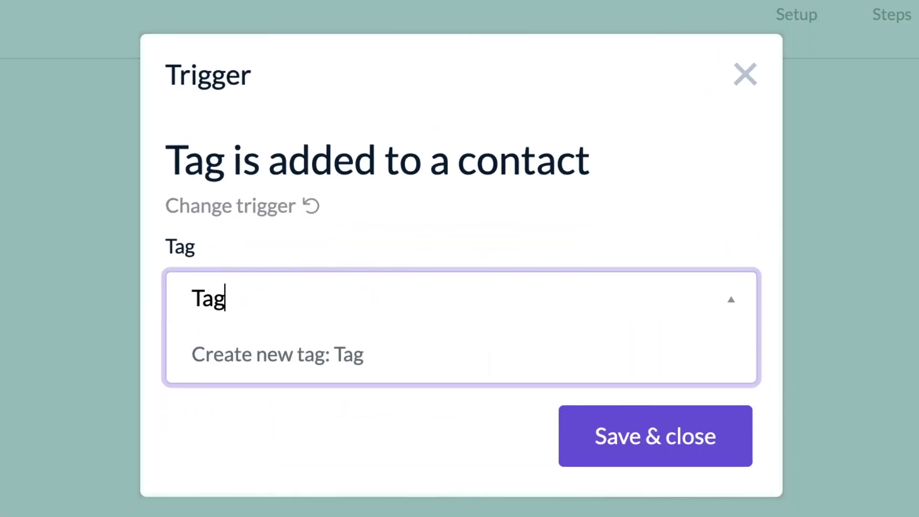
left_click(430, 368)
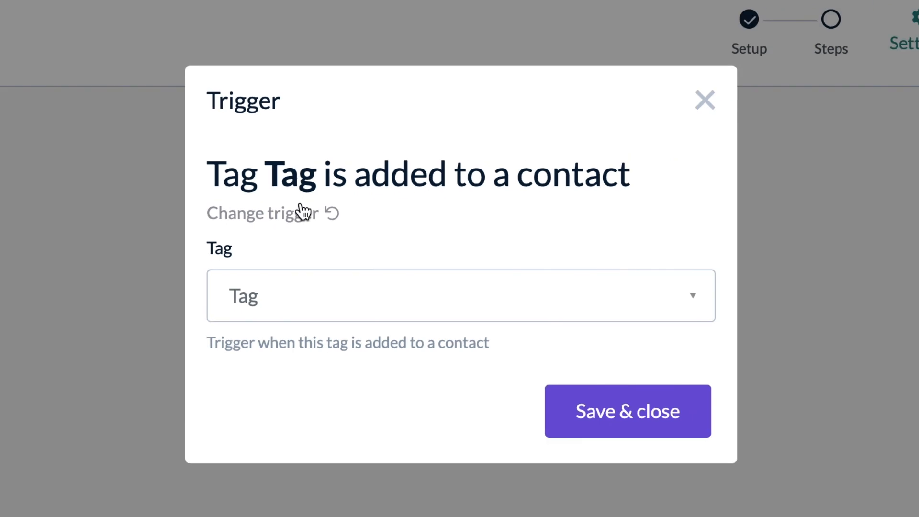
- Change the automation trigger to Contact tag removed, using the existing tag "Tag"
left_click(271, 206)
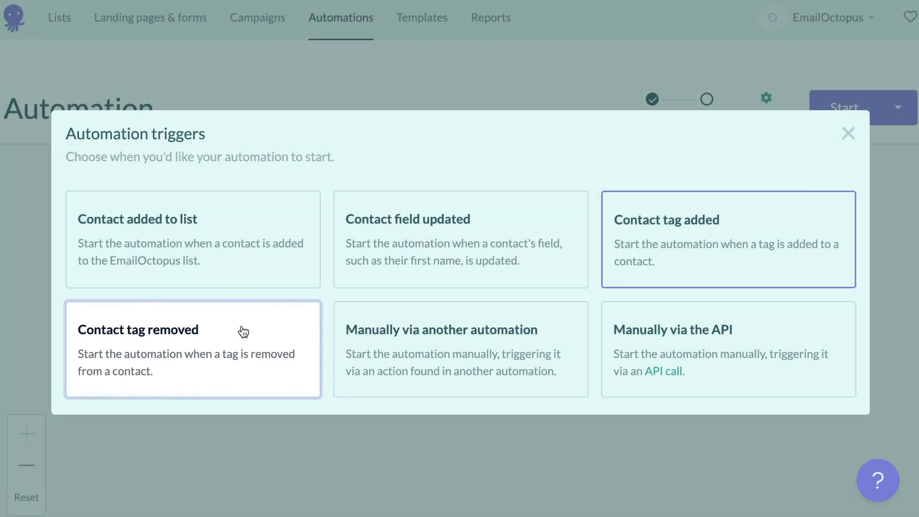
left_click(242, 326)
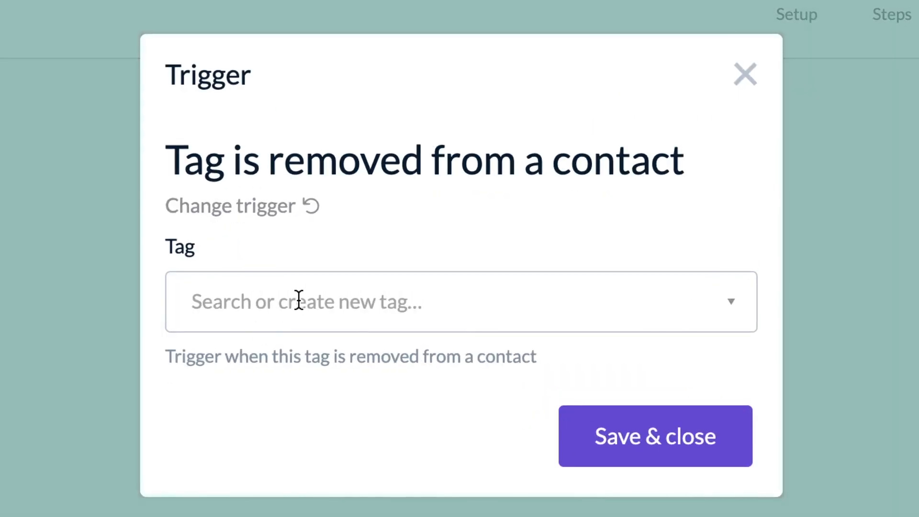
left_click(367, 282)
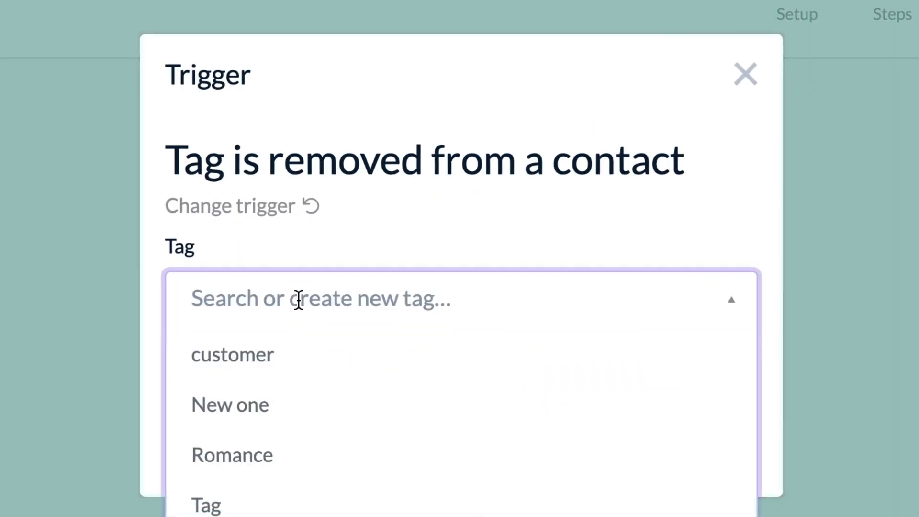
left_click(226, 507)
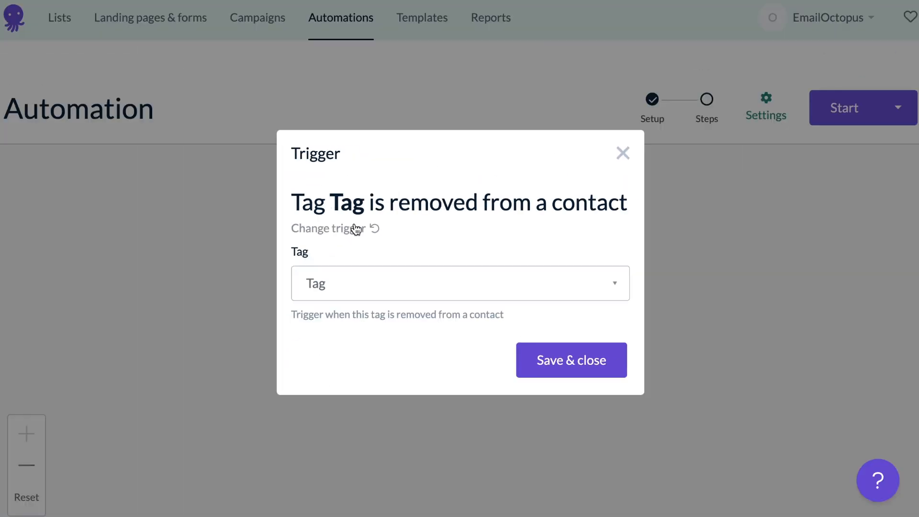
- Set the automation to be triggered manually via another automation and add a Send email step directly after the trigger
left_click(273, 206)
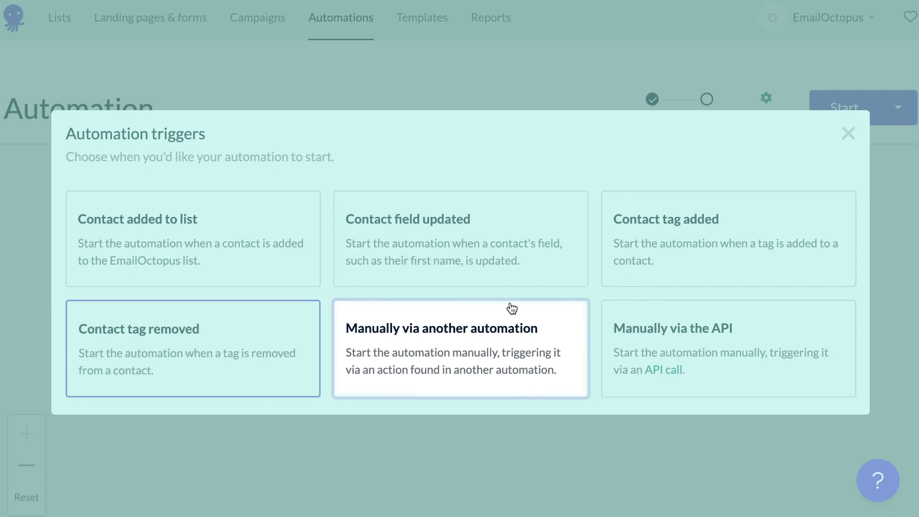
left_click(510, 308)
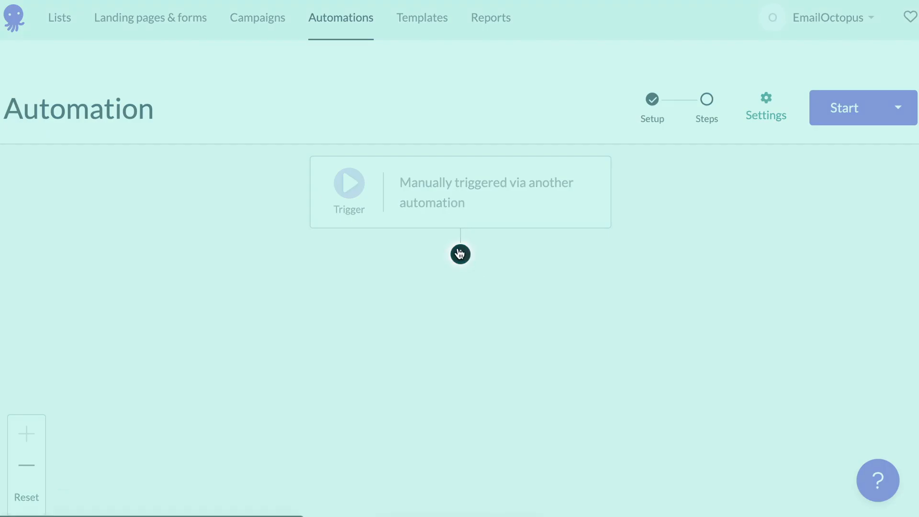
left_click(460, 253)
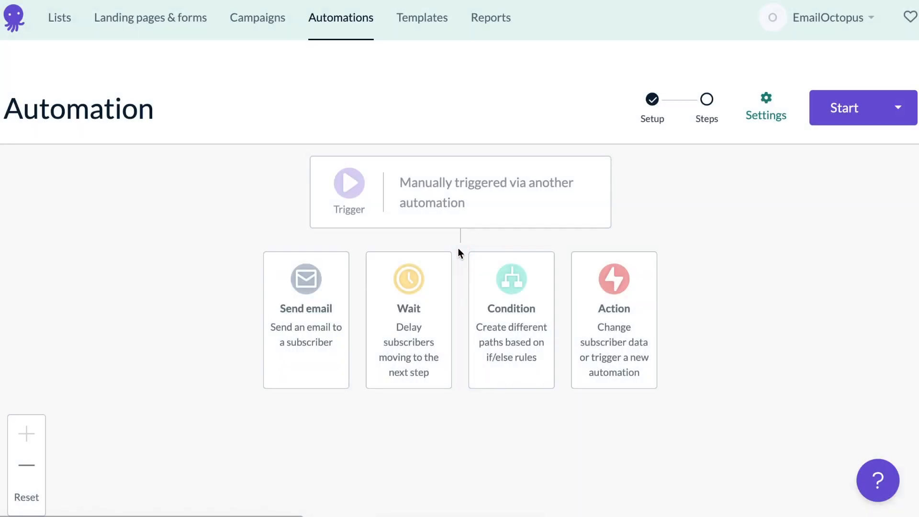
left_click(326, 292)
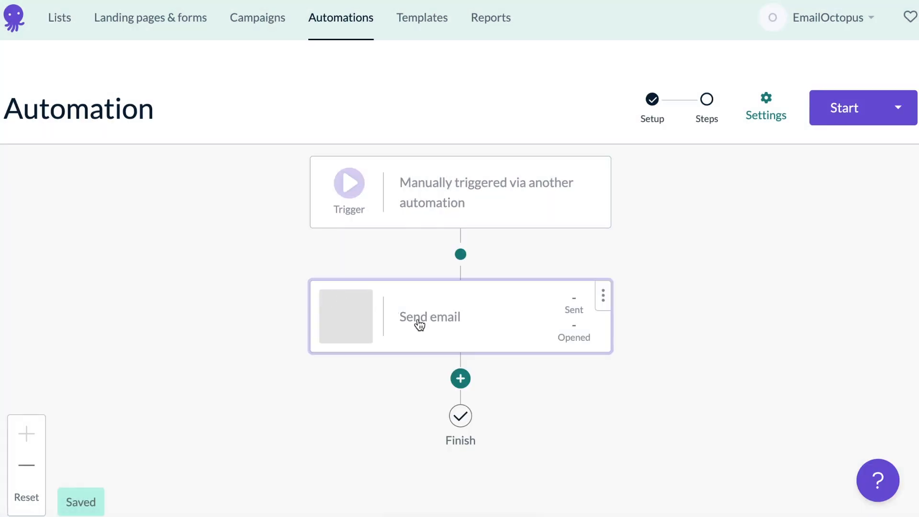
- Name the Send email step "Welcome!" and fill in its sender name and sender email address
left_click(437, 337)
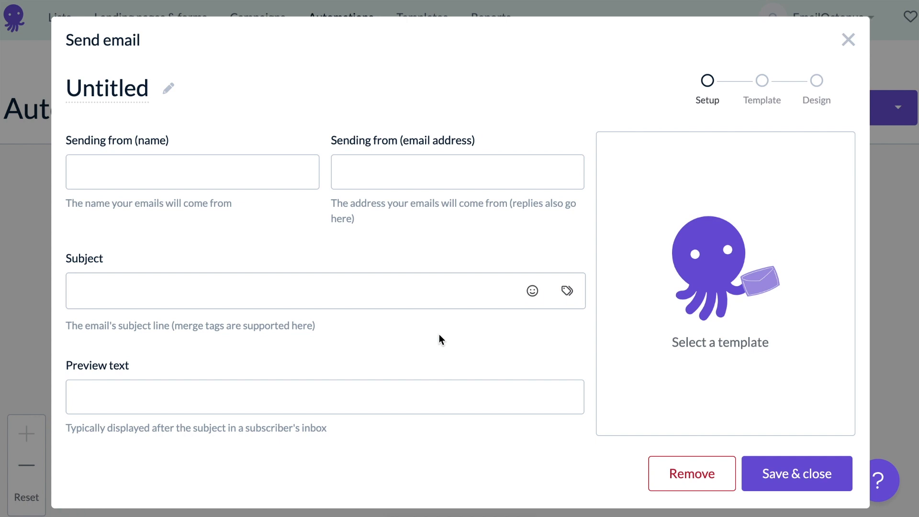
left_click(131, 93)
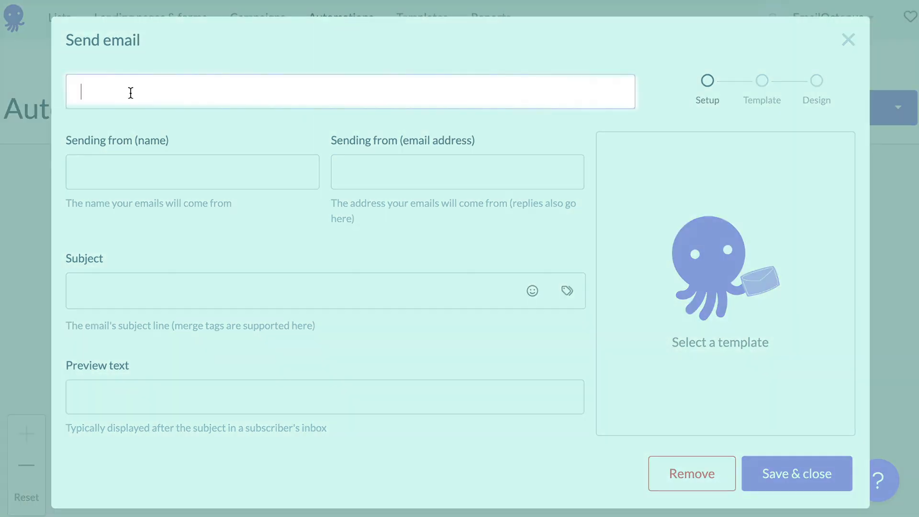
type("Welcome!")
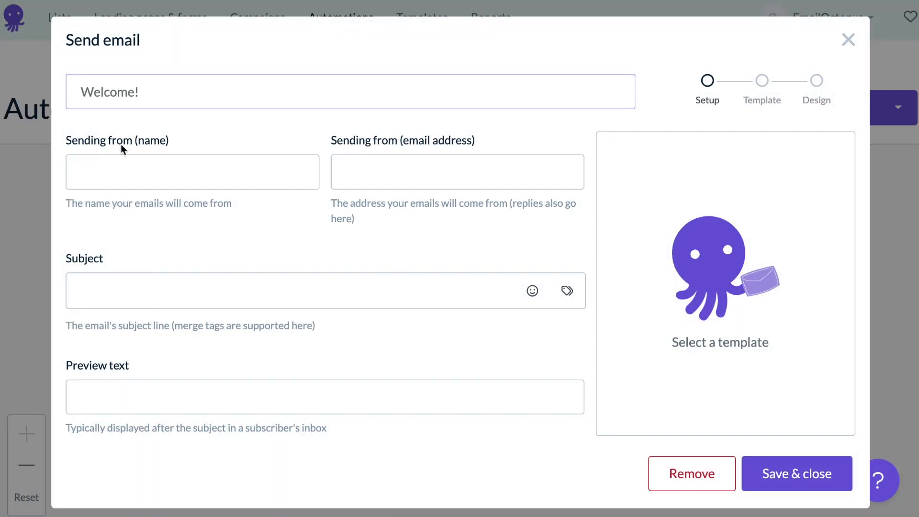
left_click(106, 165)
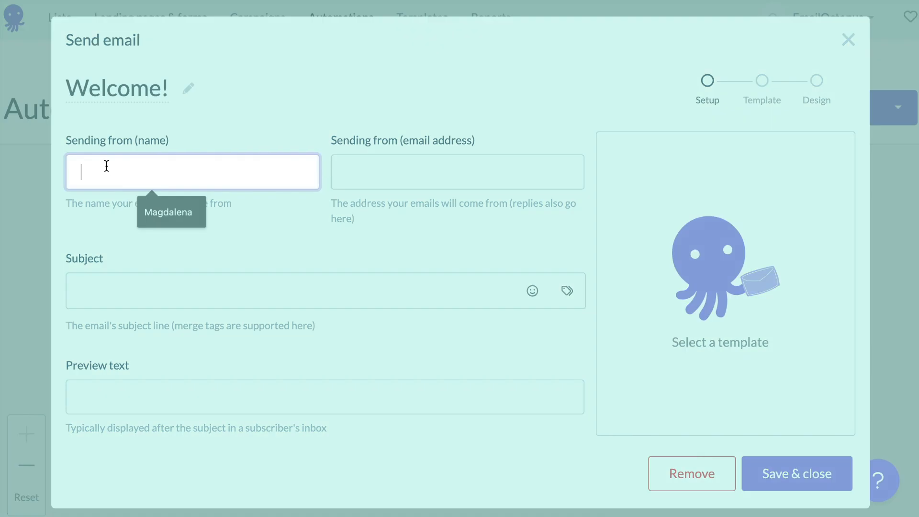
left_click(159, 216)
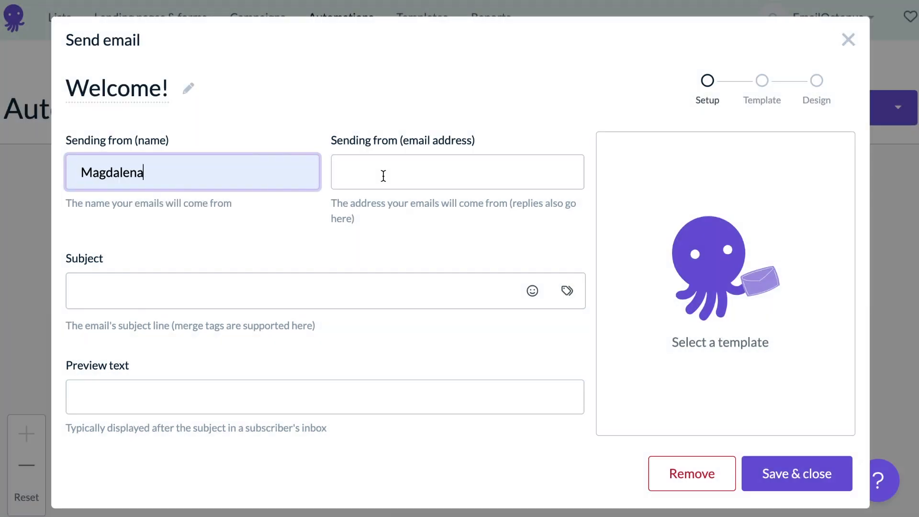
left_click(383, 174)
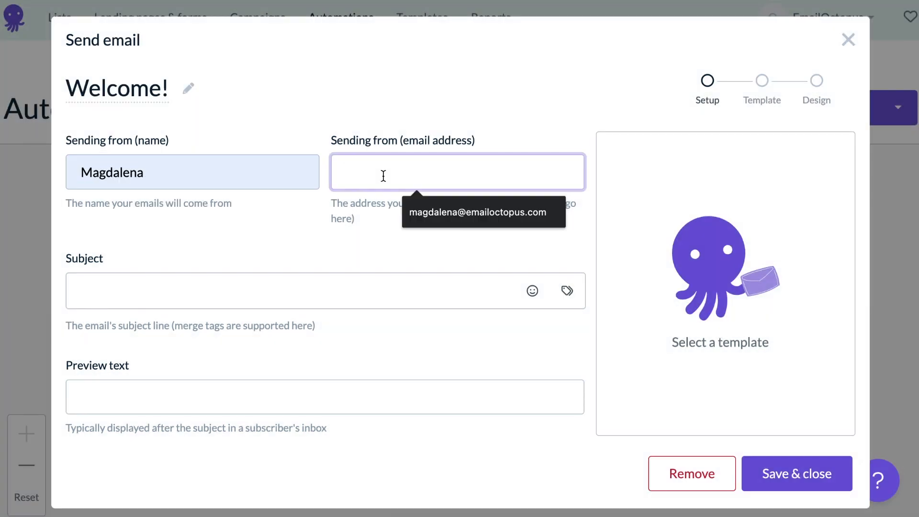
left_click(408, 219)
- Set the email's subject to "Welcome!" and its preview text to "Happy to have you!"
left_click(260, 297)
type("W")
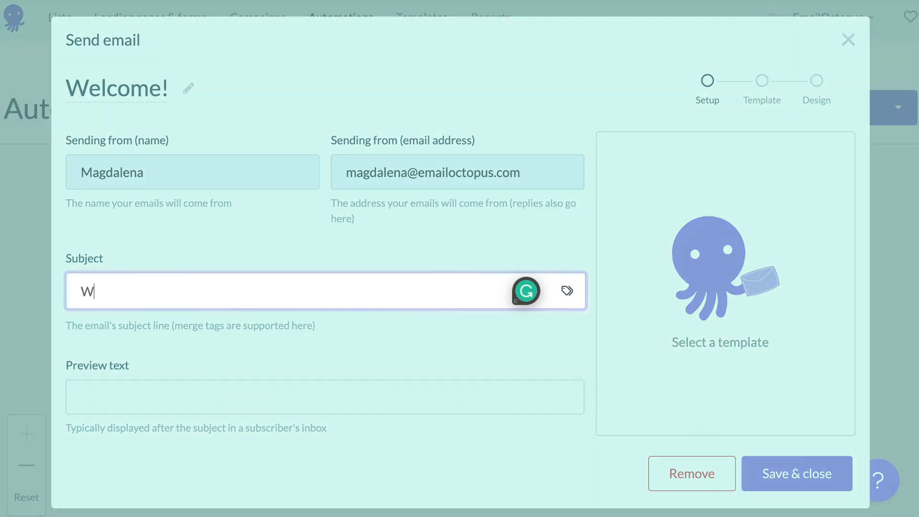
type("elcome!")
left_click(231, 405)
left_click(190, 436)
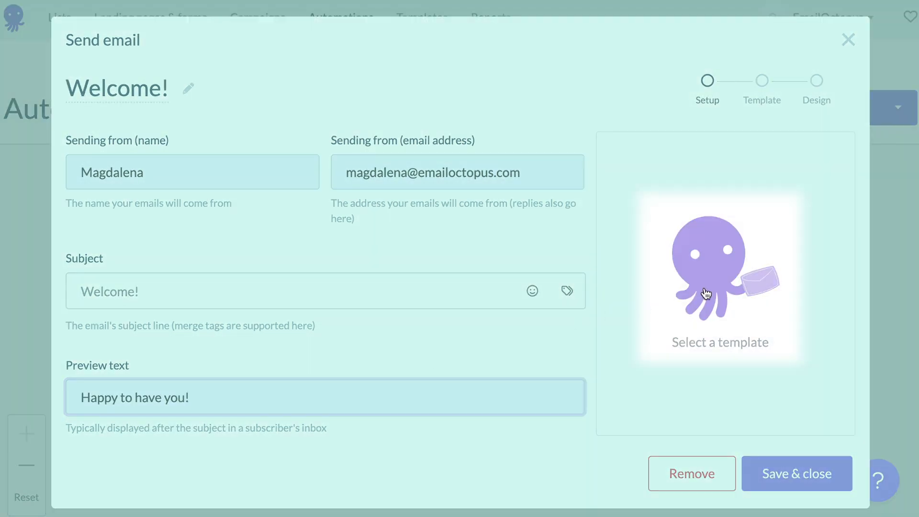
- Browse the built-in templates, apply the saved "Example template" to the welcome email, and save the email
left_click(704, 287)
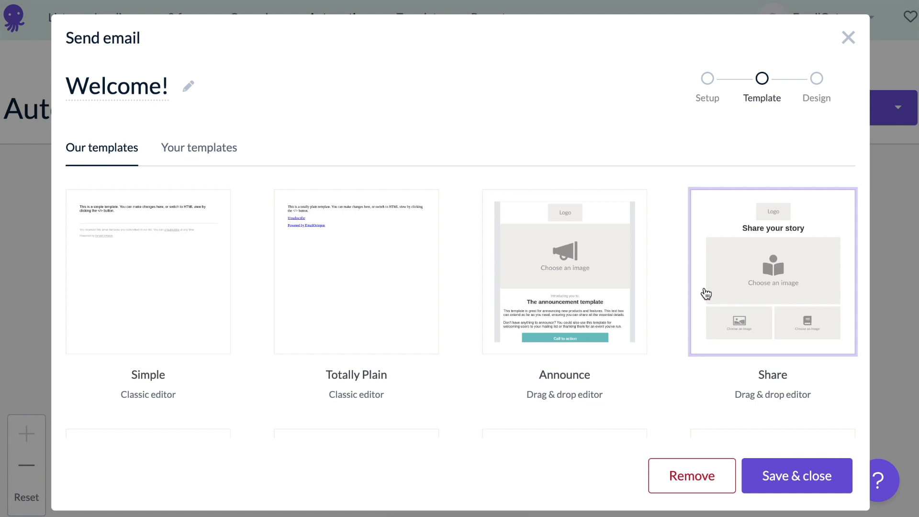
scroll(469, 333, "down", 5)
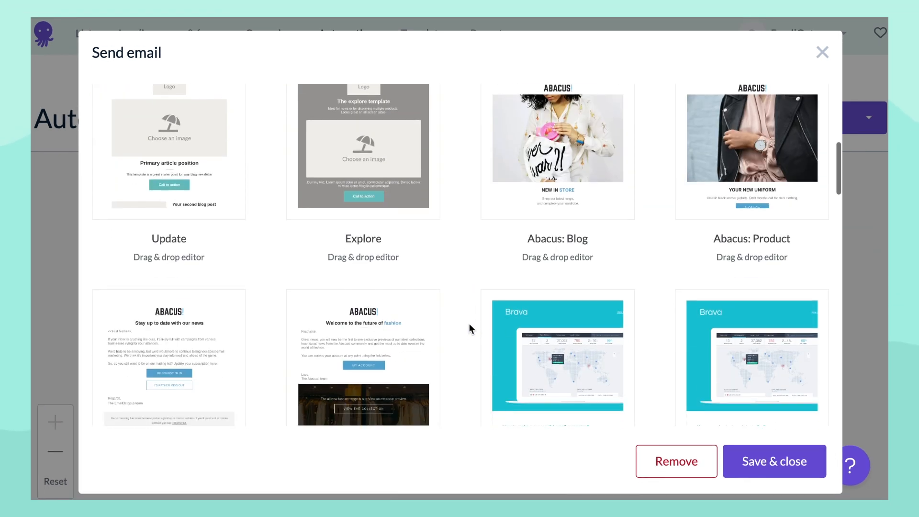
scroll(469, 328, "down", 3)
scroll(469, 328, "up", 8)
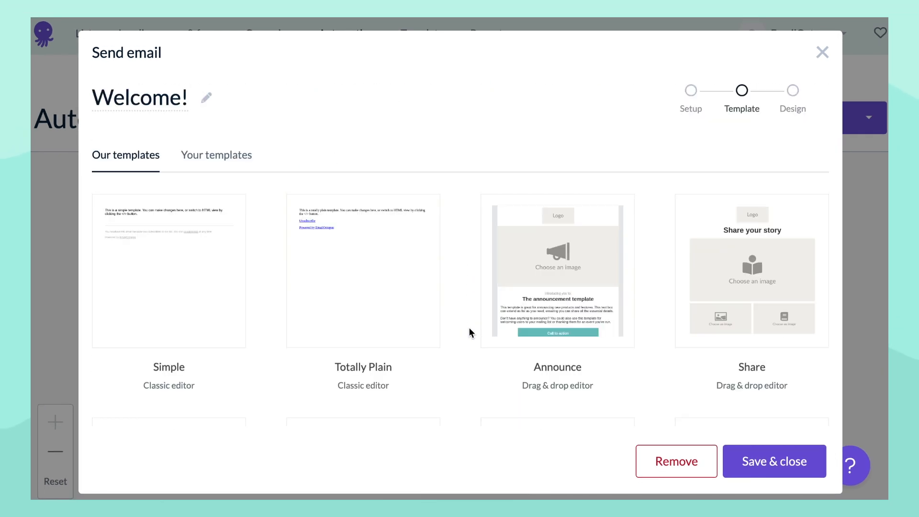
left_click(215, 157)
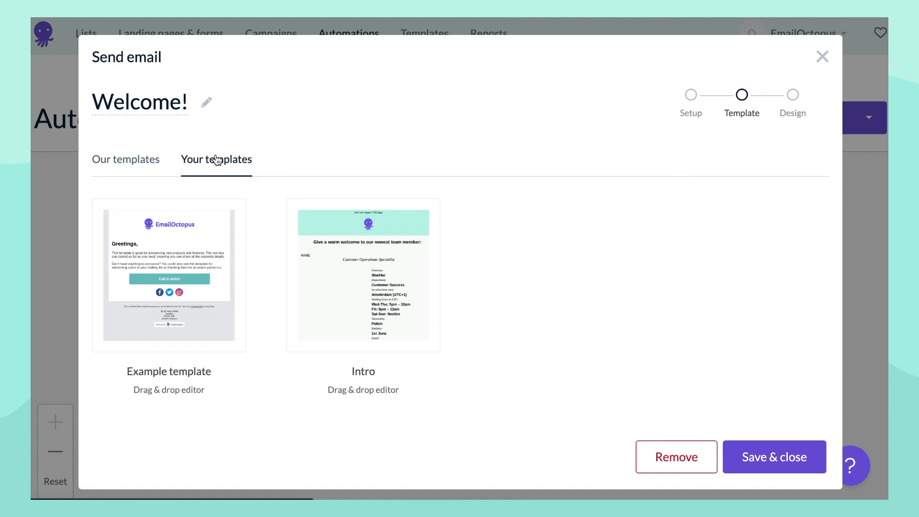
left_click(189, 236)
scroll(566, 335, "down", 4)
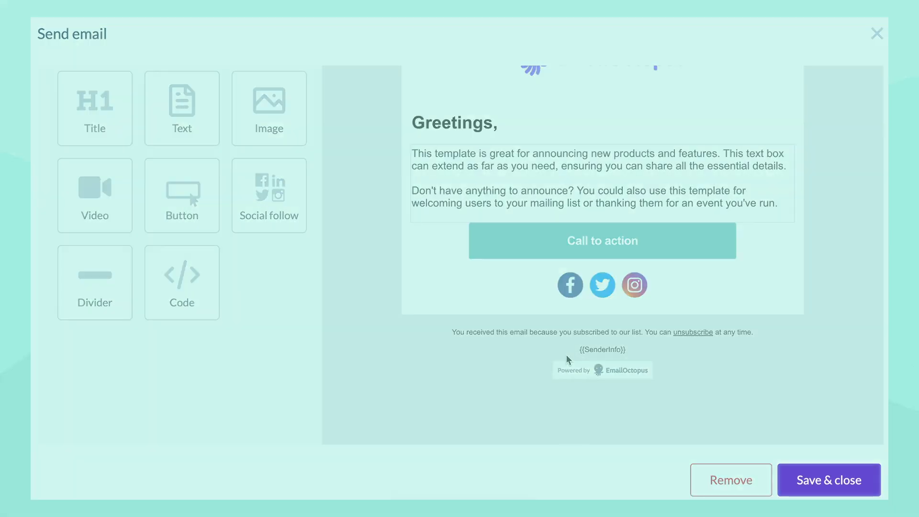
left_click(814, 480)
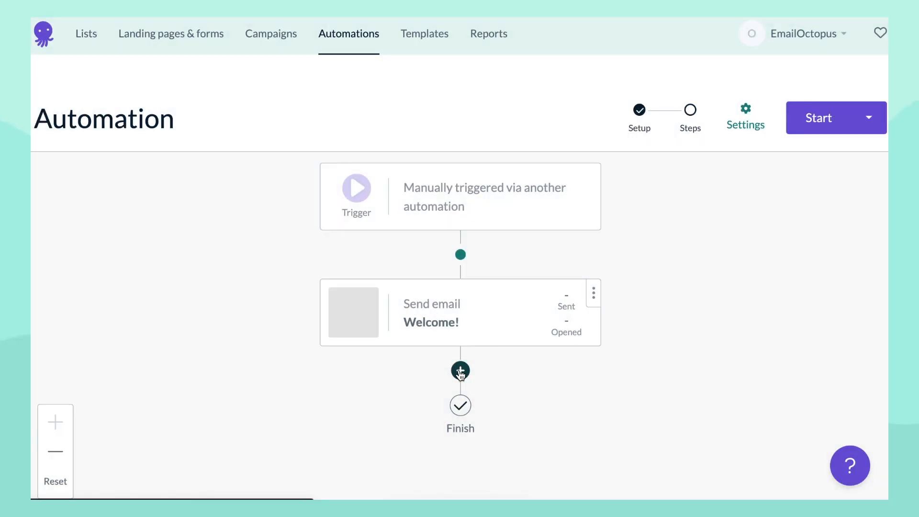
- Add a Wait step after the Welcome! email and save it with a delay of 3 hours
left_click(461, 370)
scroll(460, 371, "down", 2)
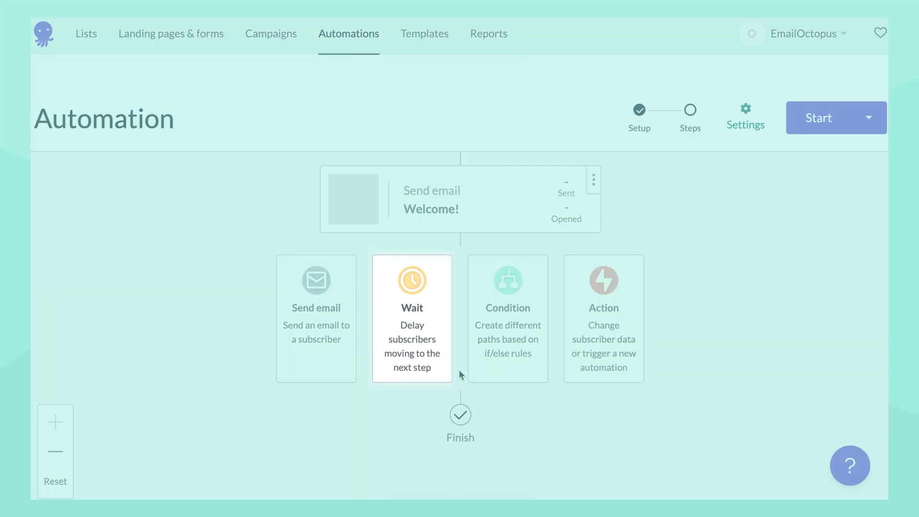
left_click(438, 289)
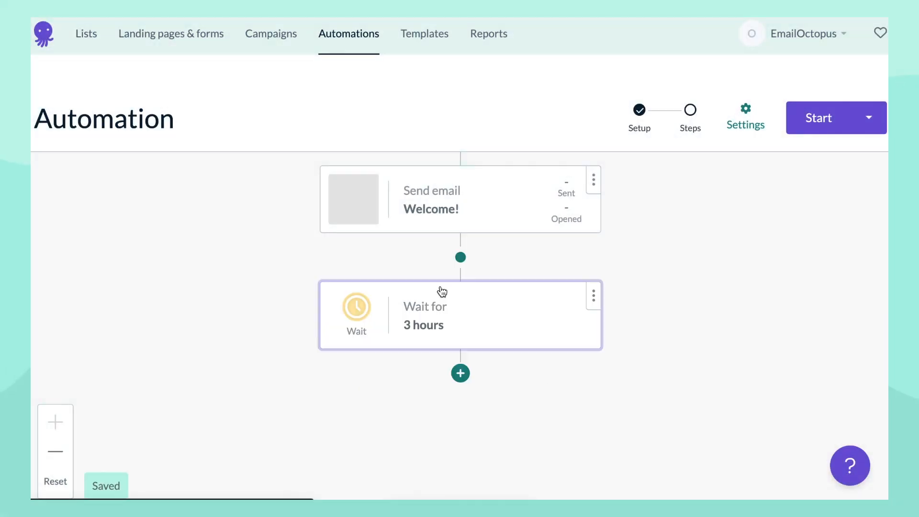
left_click(518, 326)
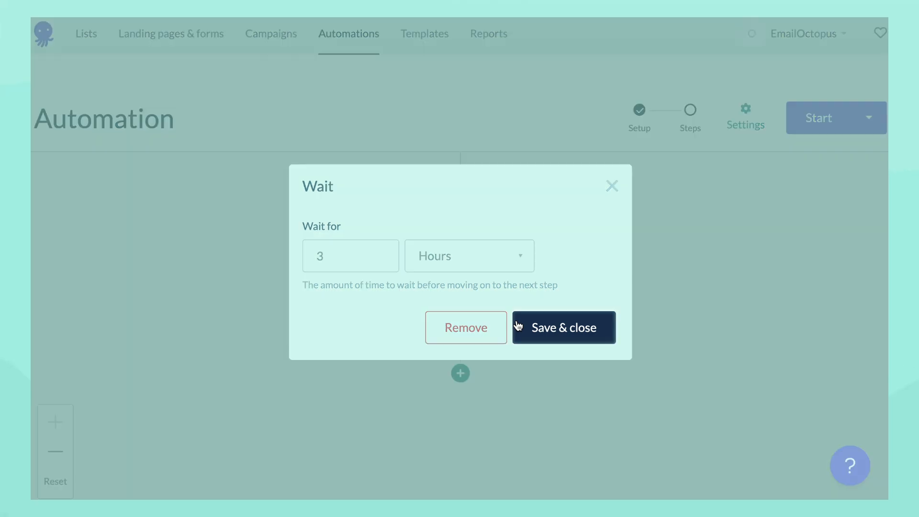
left_click(518, 326)
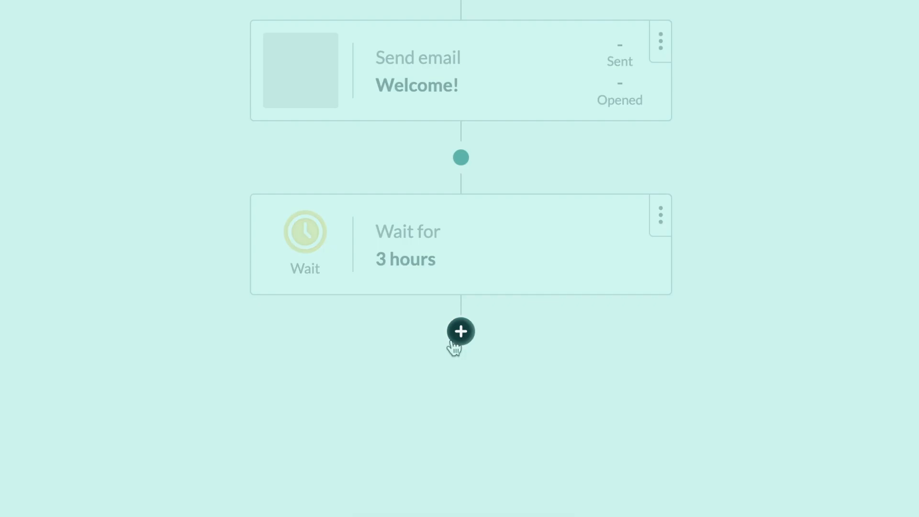
- Add a Condition step after the 3-hour Wait step
left_click(453, 342)
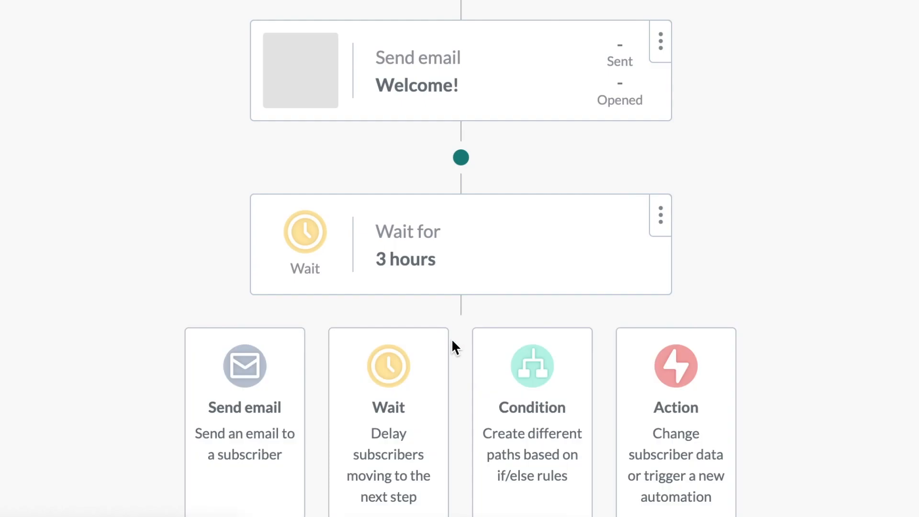
scroll(451, 337, "down", 2)
left_click(527, 344)
scroll(527, 343, "down", 2)
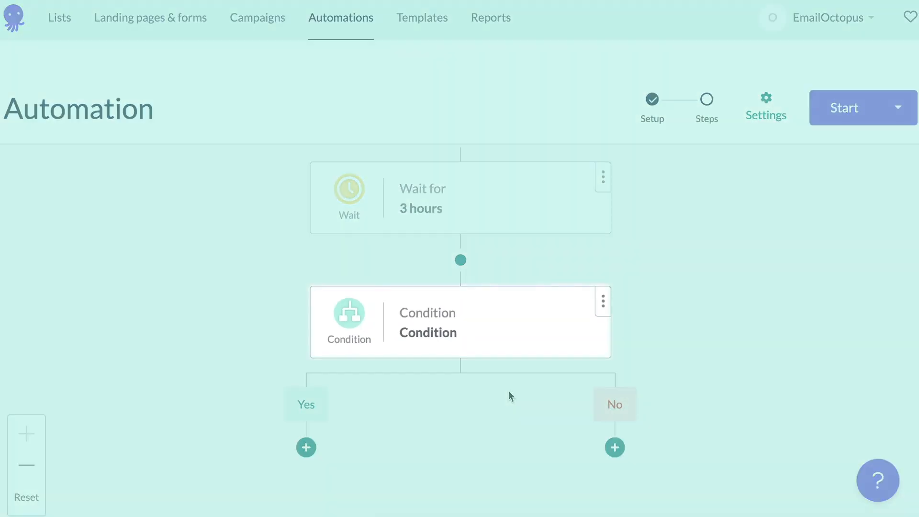
- Configure the condition to match contacts whose campaign activity is "was sent" any of the last 5 campaigns, and save it
left_click(498, 339)
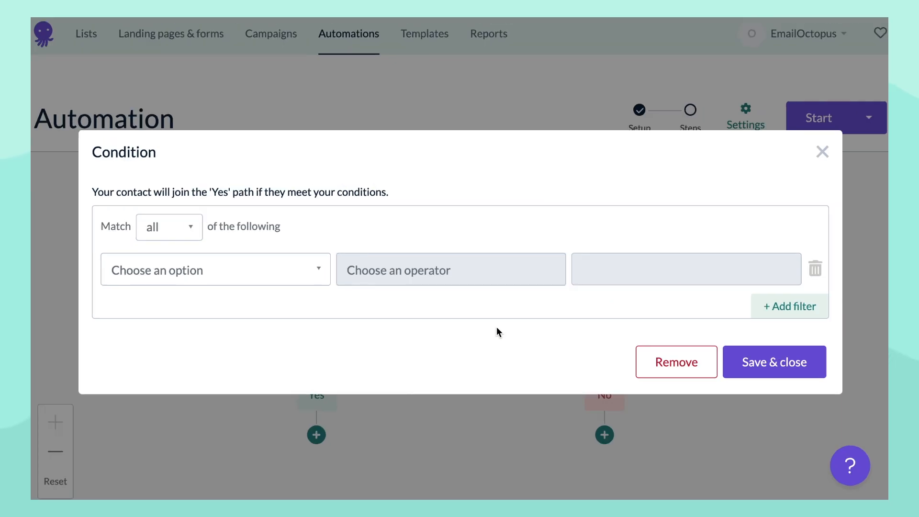
left_click(269, 270)
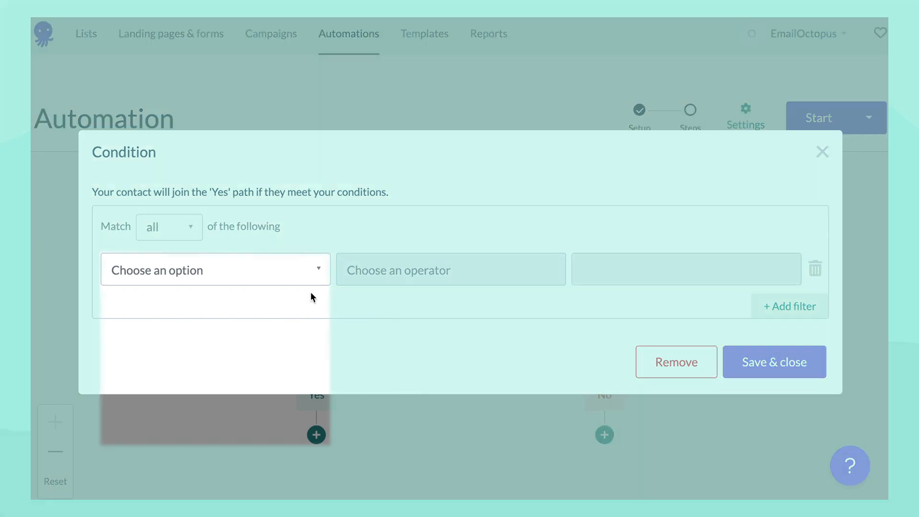
scroll(286, 363, "down", 4)
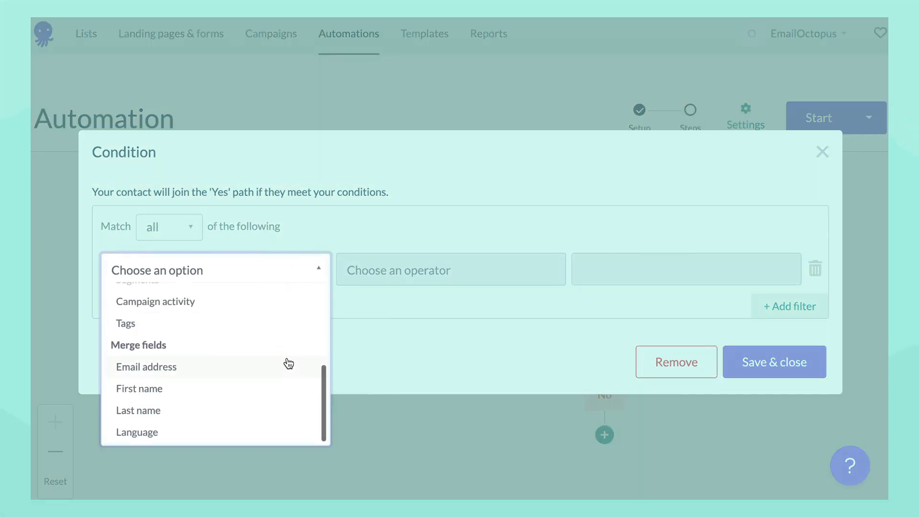
scroll(285, 363, "up", 3)
scroll(288, 363, "up", 2)
scroll(288, 363, "down", 3)
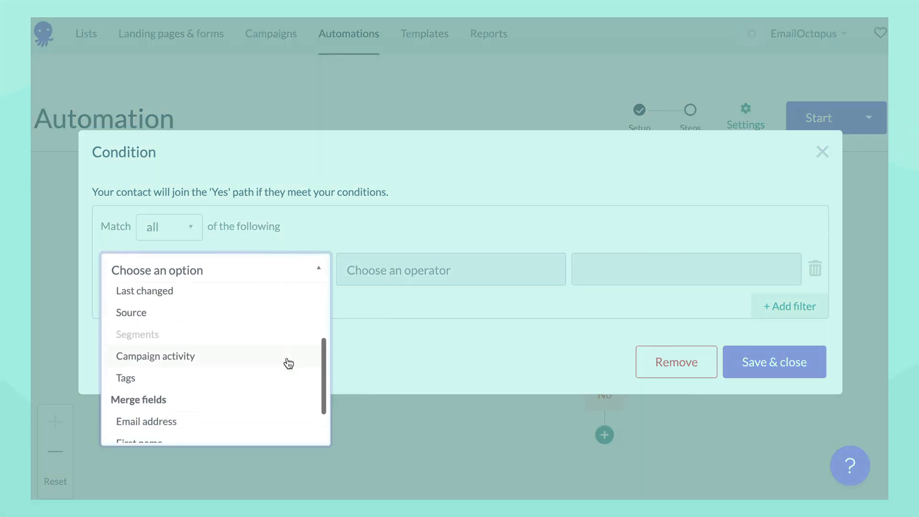
left_click(288, 364)
left_click(492, 272)
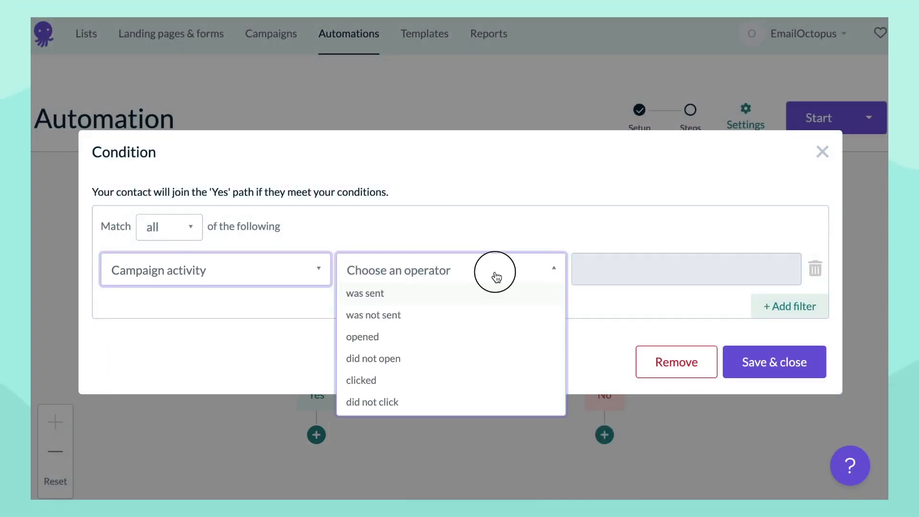
left_click(484, 300)
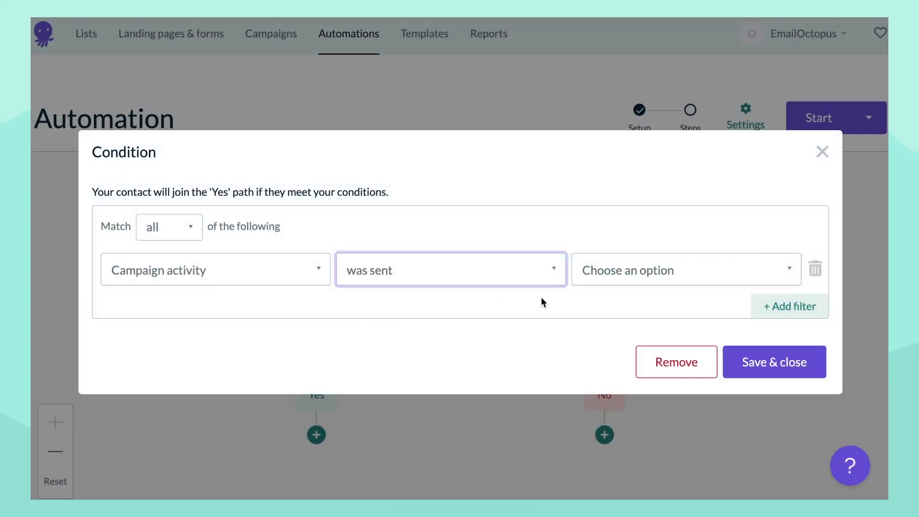
left_click(641, 269)
left_click(620, 316)
left_click(756, 363)
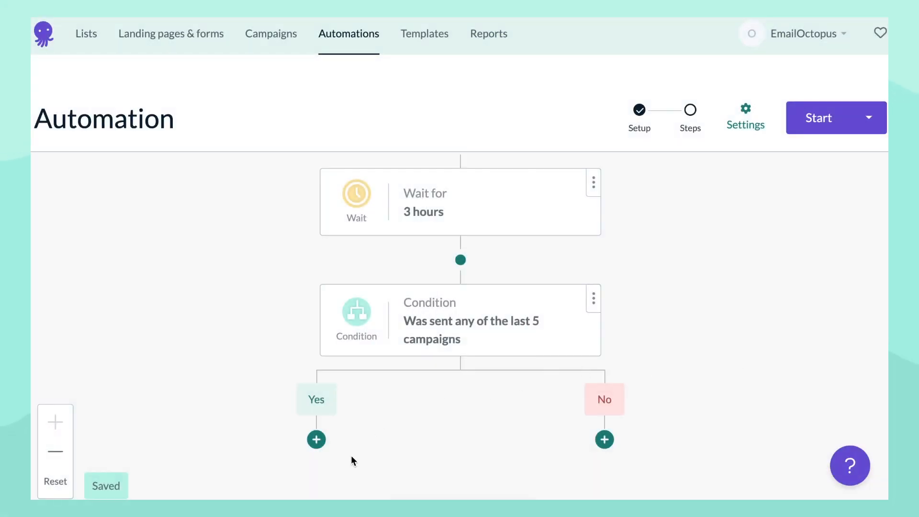
- Add an Action step to the Yes path of the condition
left_click(314, 438)
left_click(454, 456)
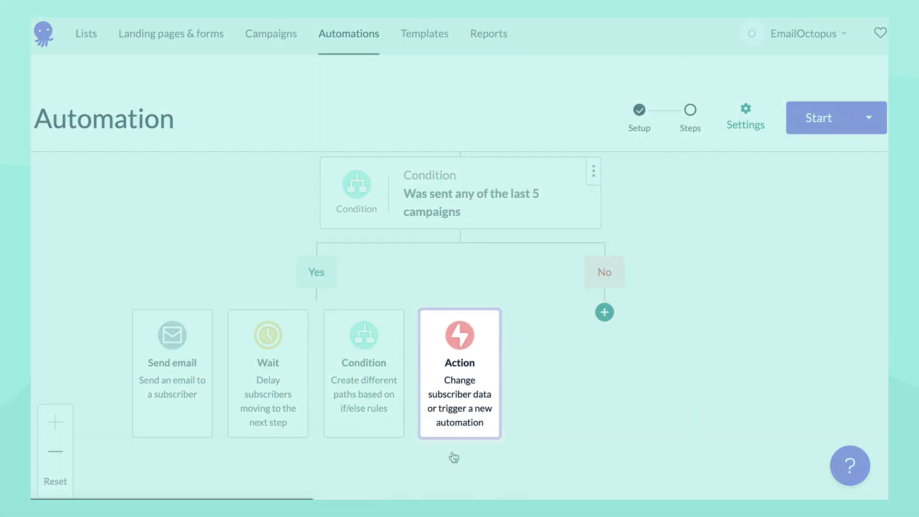
left_click(453, 421)
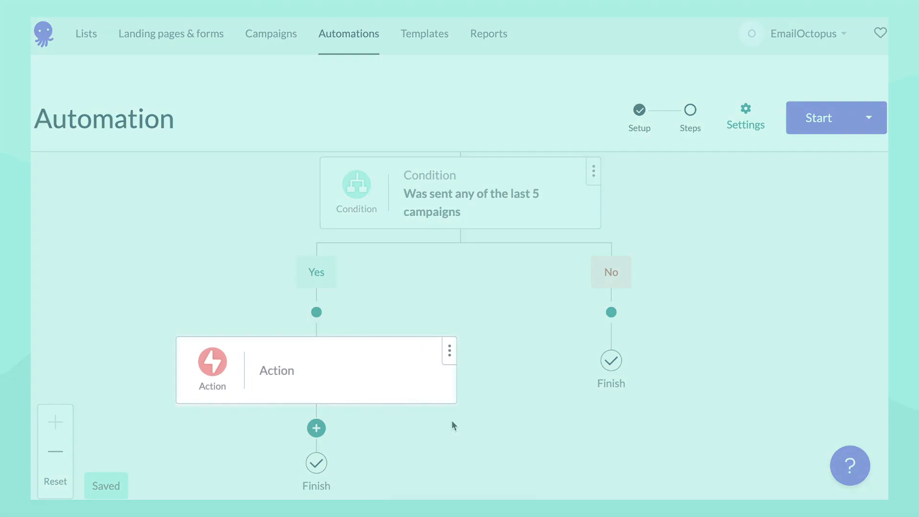
- Review the action types available for the new Action step and close it without choosing one
left_click(377, 380)
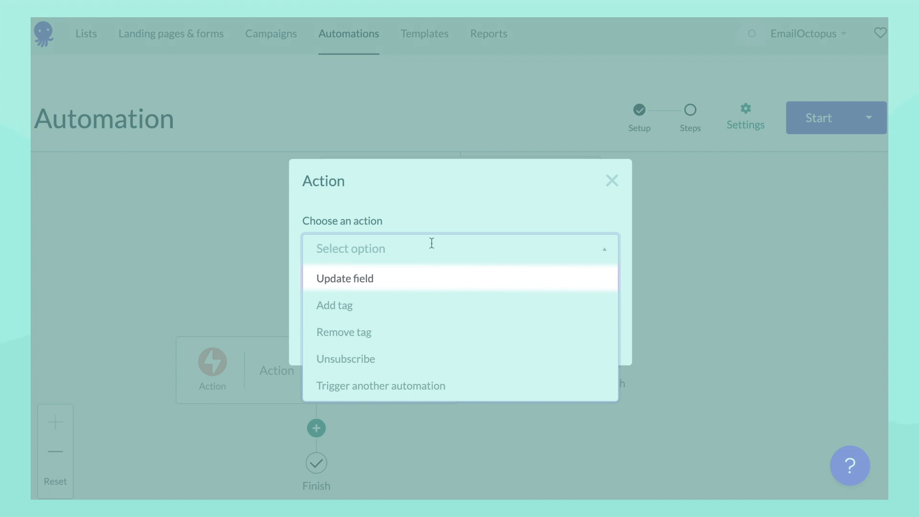
key("Down")
key("Down")
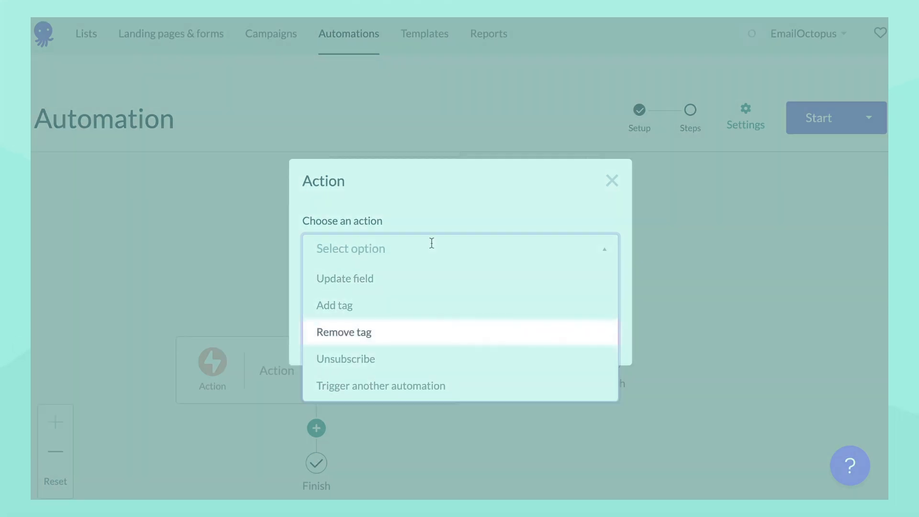
key("Down")
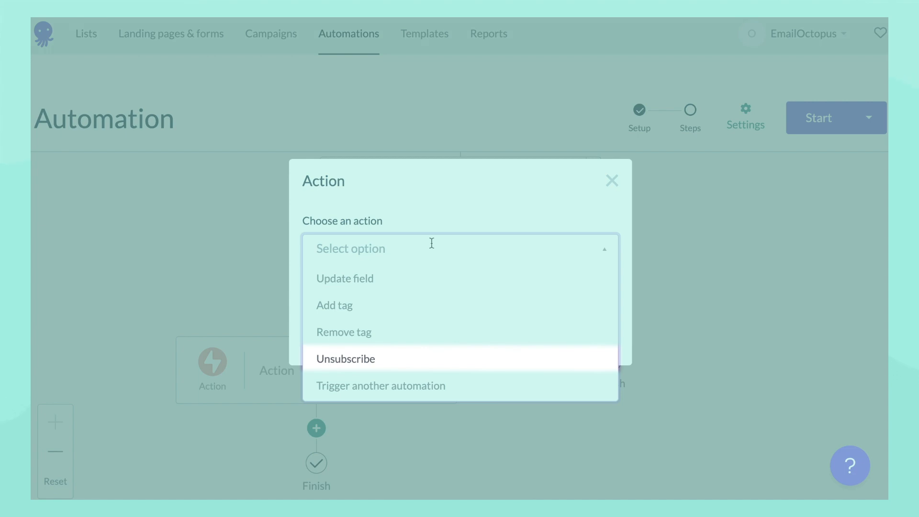
key("Down")
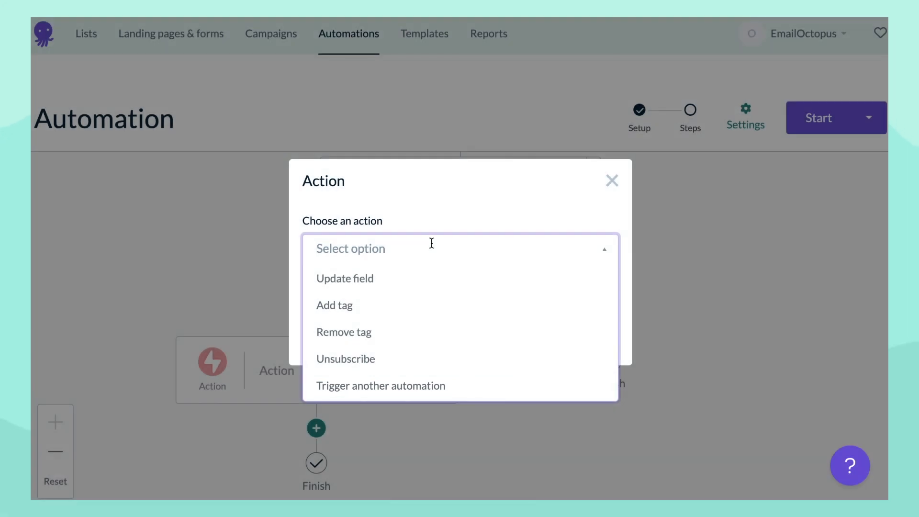
left_click(622, 177)
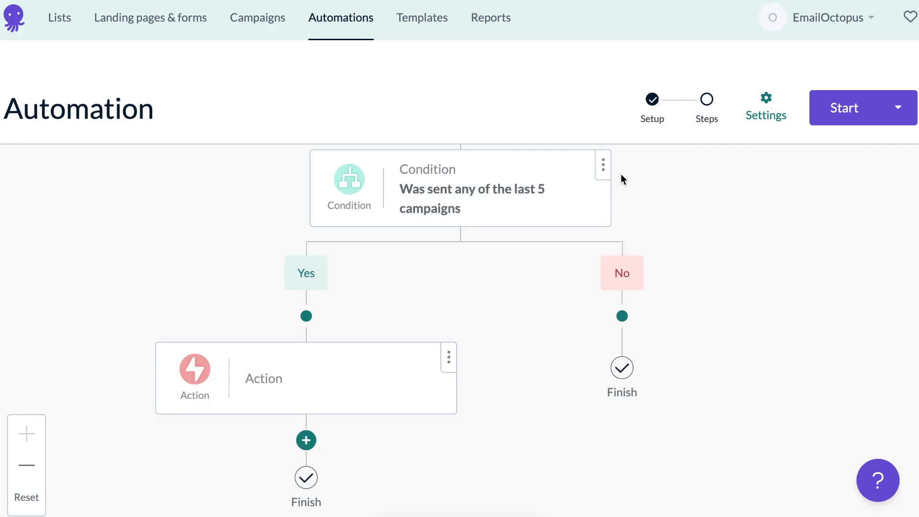
- Remove the Condition step from the automation and confirm its permanent deletion
scroll(621, 174, "up", 8)
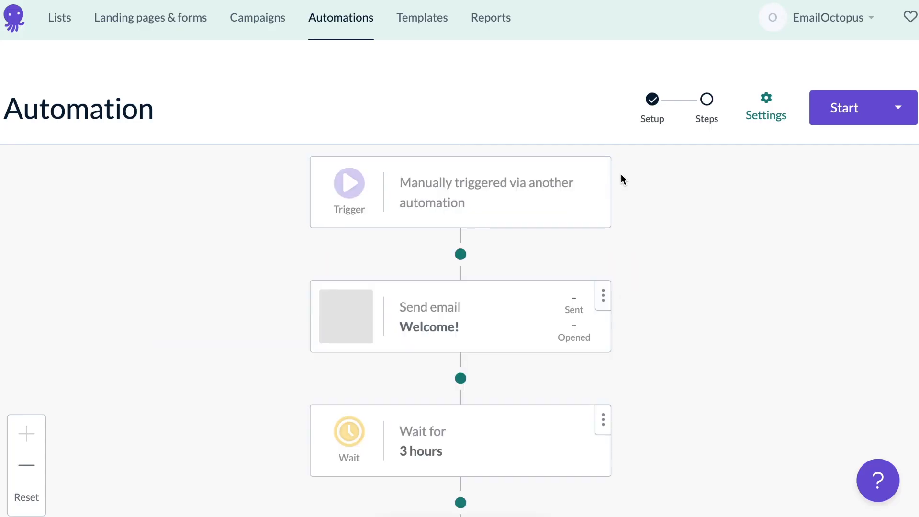
scroll(622, 175, "down", 8)
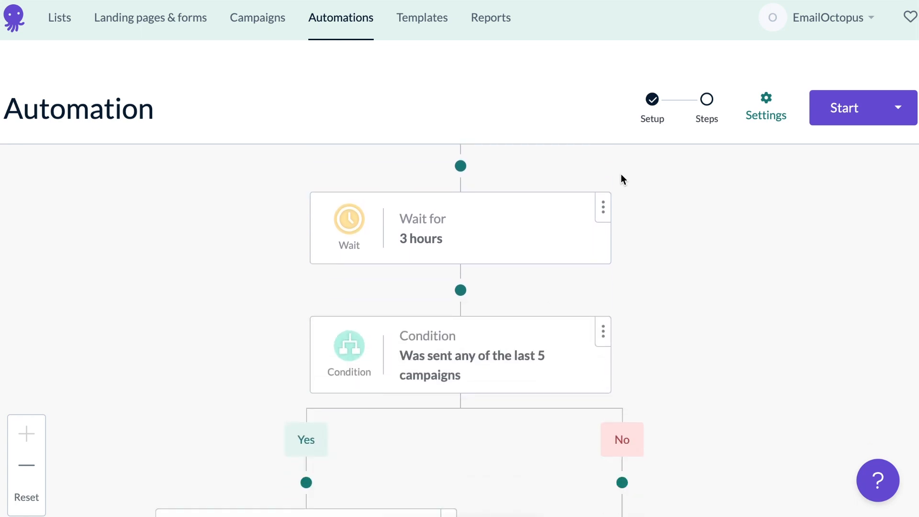
scroll(621, 179, "down", 1)
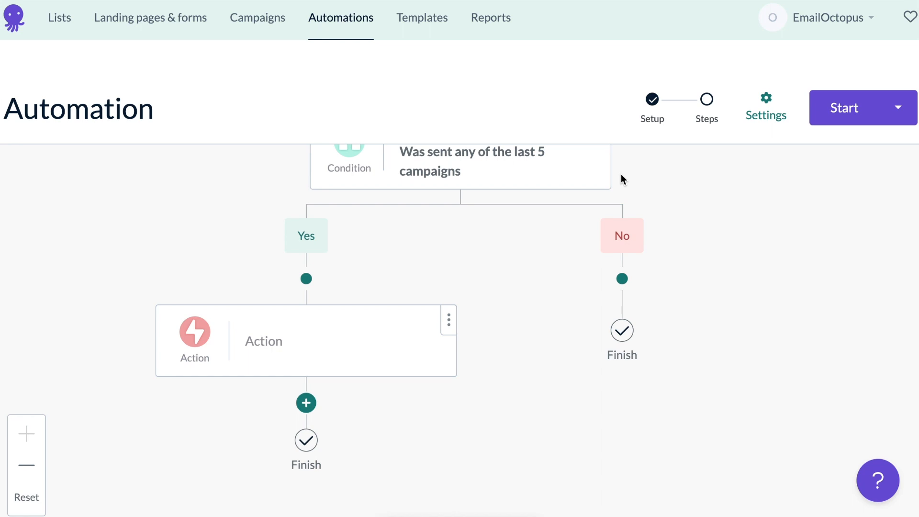
scroll(621, 175, "up", 5)
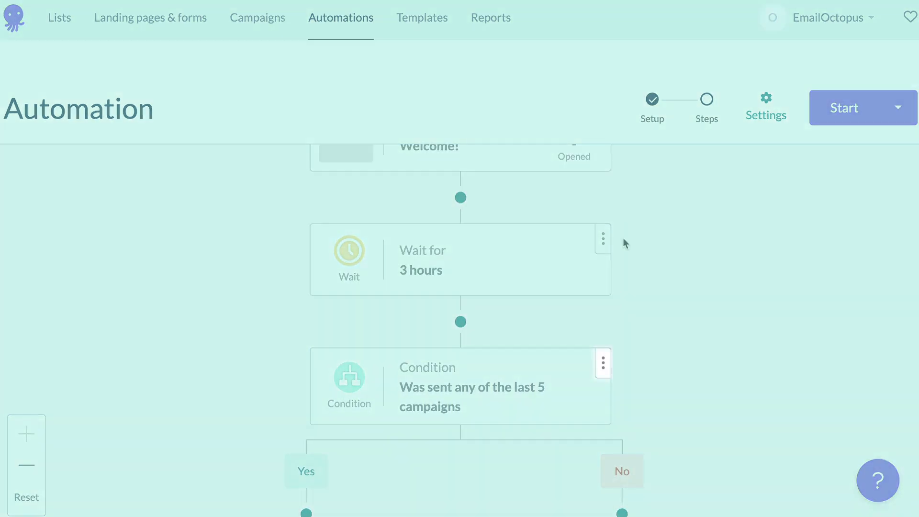
left_click(604, 365)
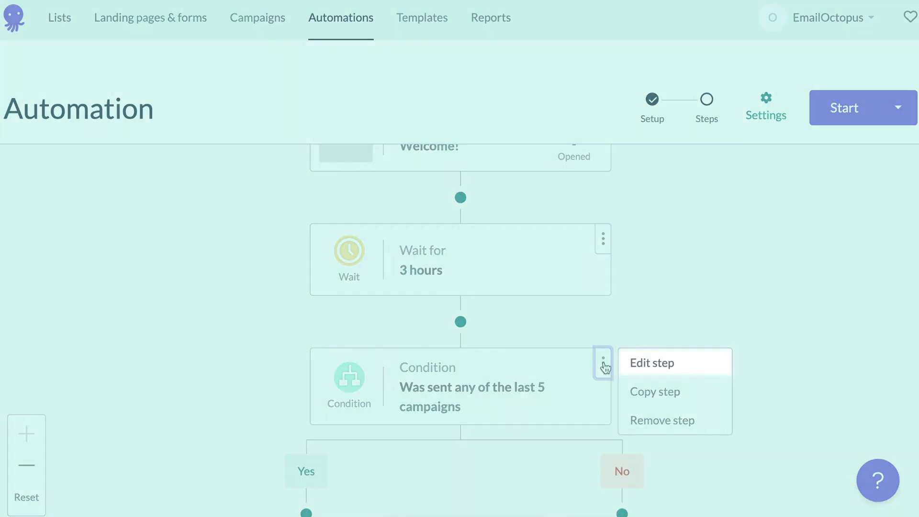
left_click(652, 419)
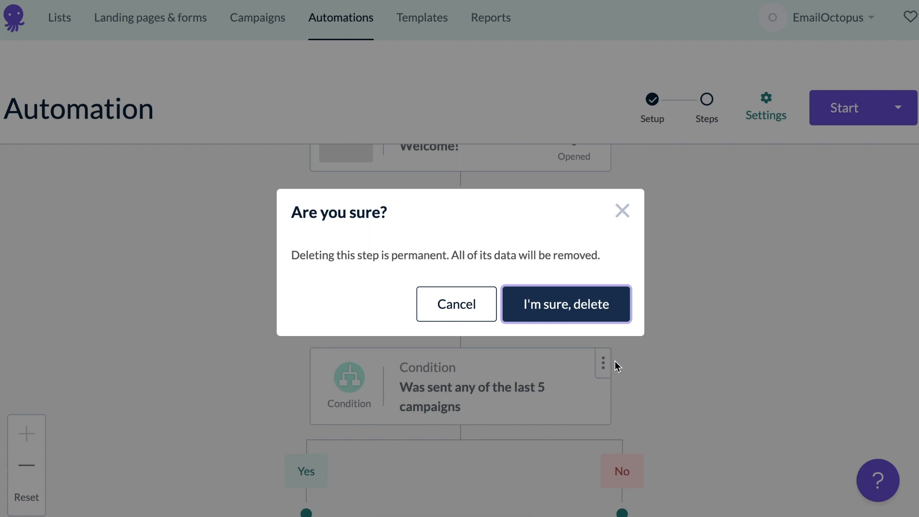
left_click(566, 303)
- Copy the 3-hour Wait step and paste it between the trigger and the Welcome! email
left_click(603, 420)
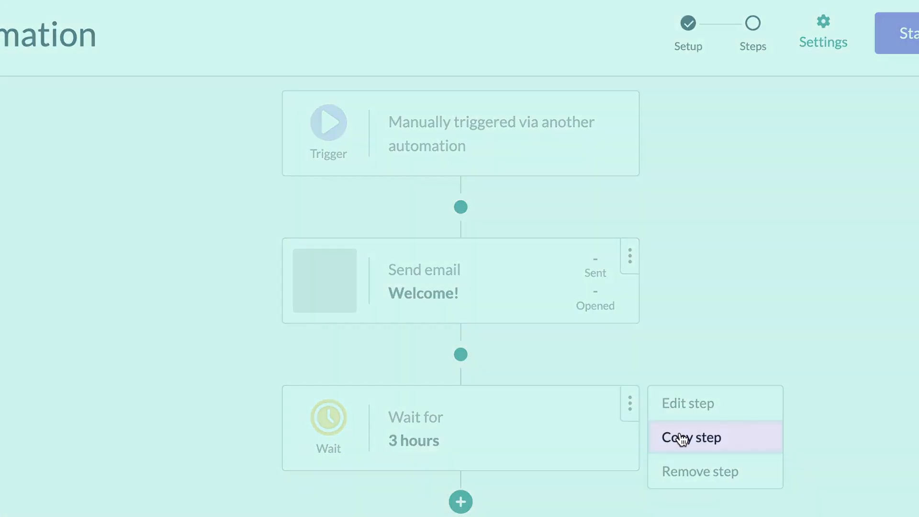
left_click(645, 447)
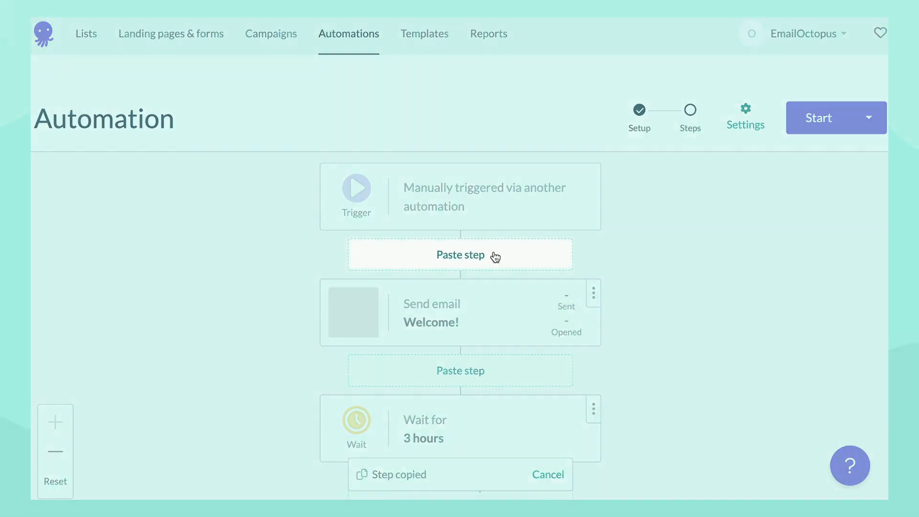
left_click(495, 257)
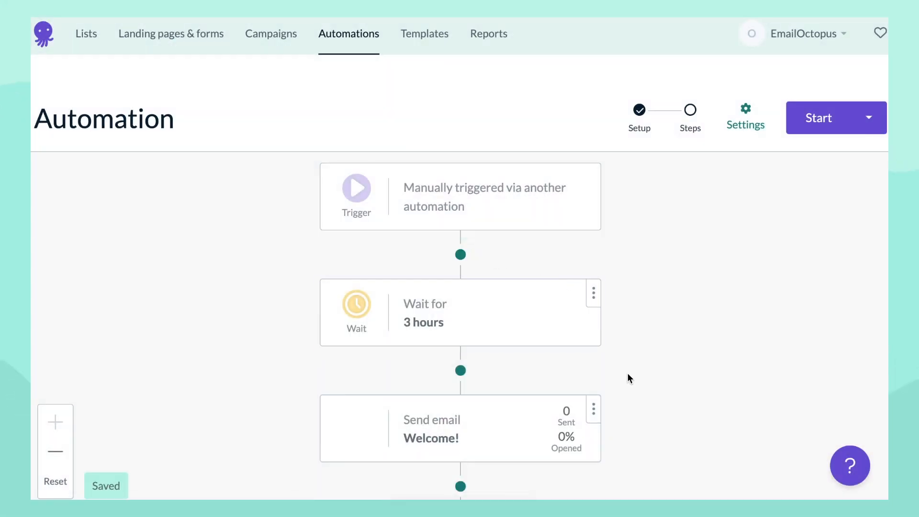
- Examine the options for the Welcome! email step and the automation's tracking settings without changing anything
left_click(594, 414)
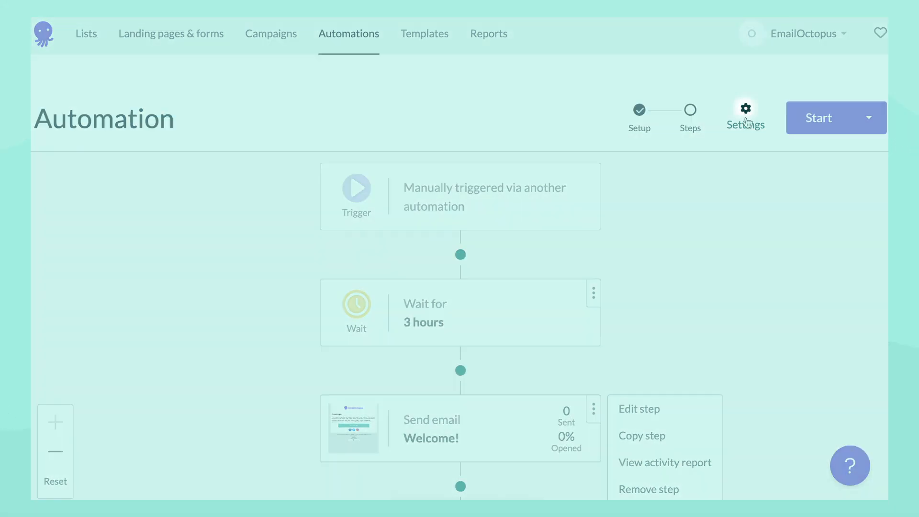
left_click(745, 119)
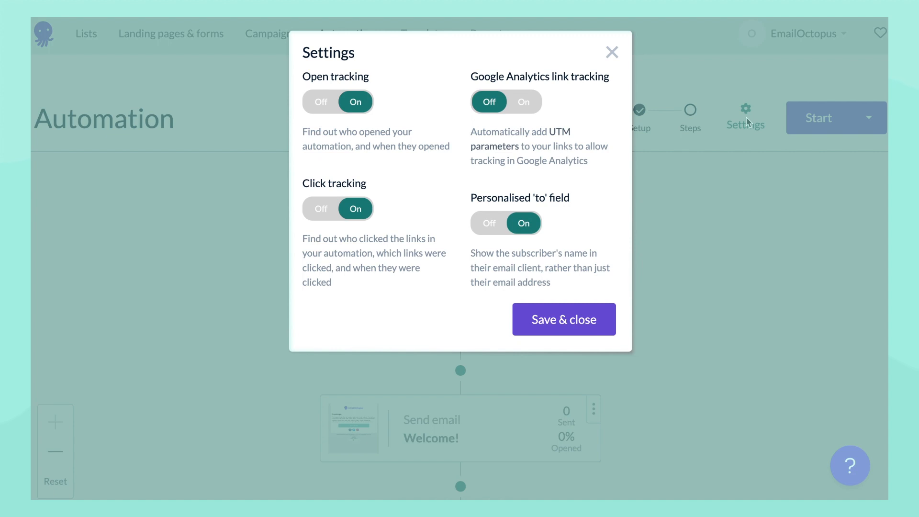
left_click(612, 52)
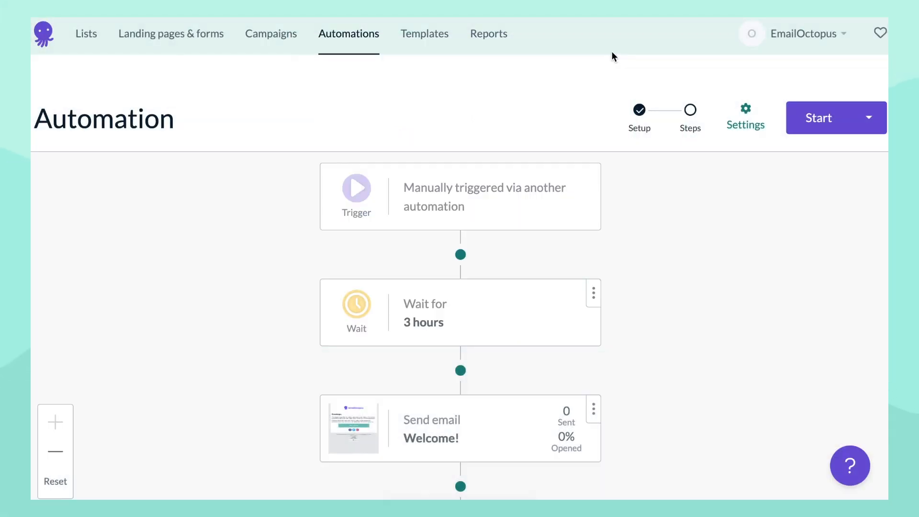
- Start the automation and pause it
left_click(820, 118)
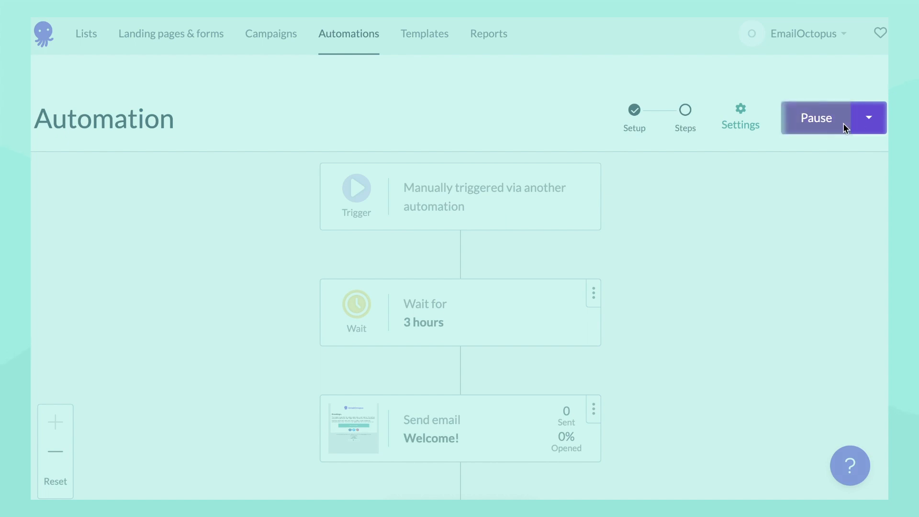
left_click(844, 127)
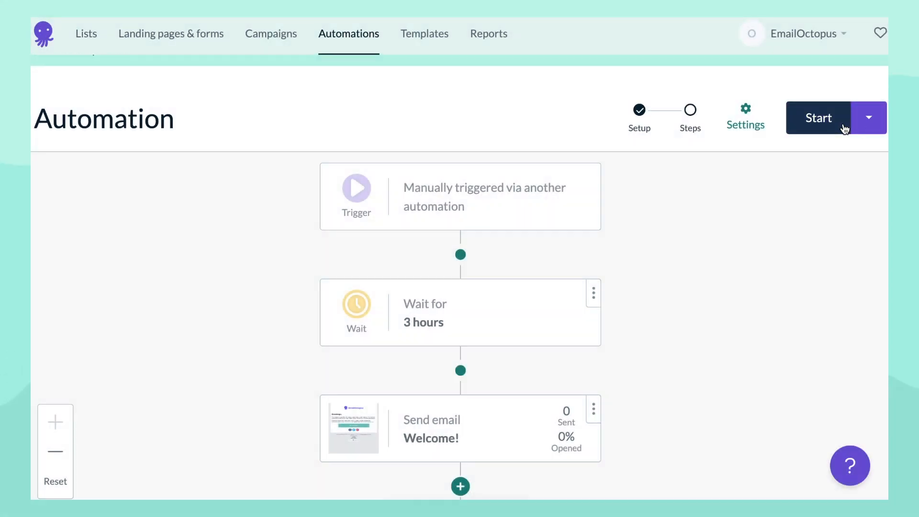
- Stop the automation completely and confirm the stop
left_click(880, 130)
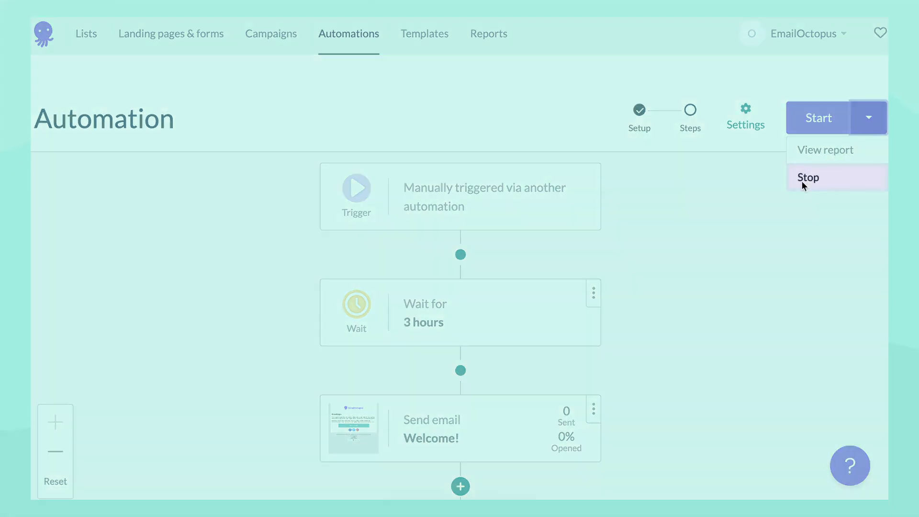
left_click(804, 179)
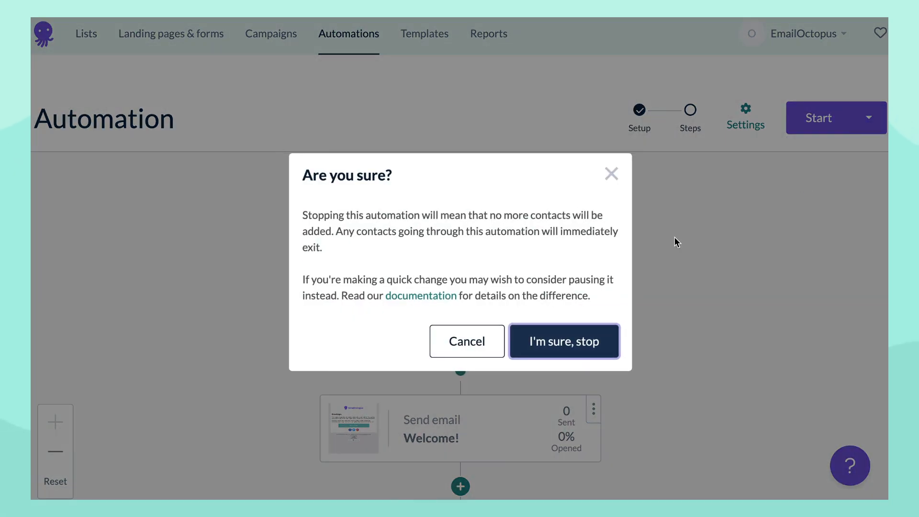
left_click(563, 346)
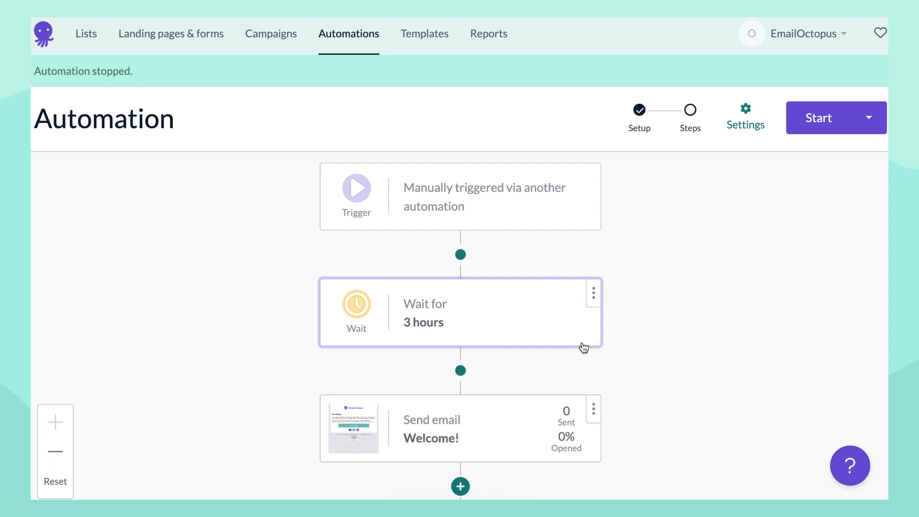